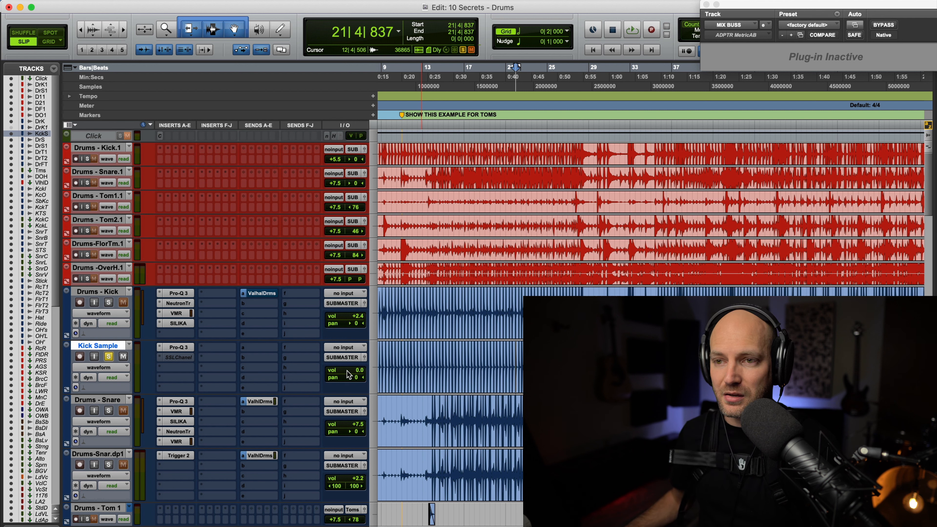
- Audition the kick tracks in playback and raise the Kick Sample's volume from silence to 0.0 dB
key(space)
drag(346, 373, 347, 368)
key(space)
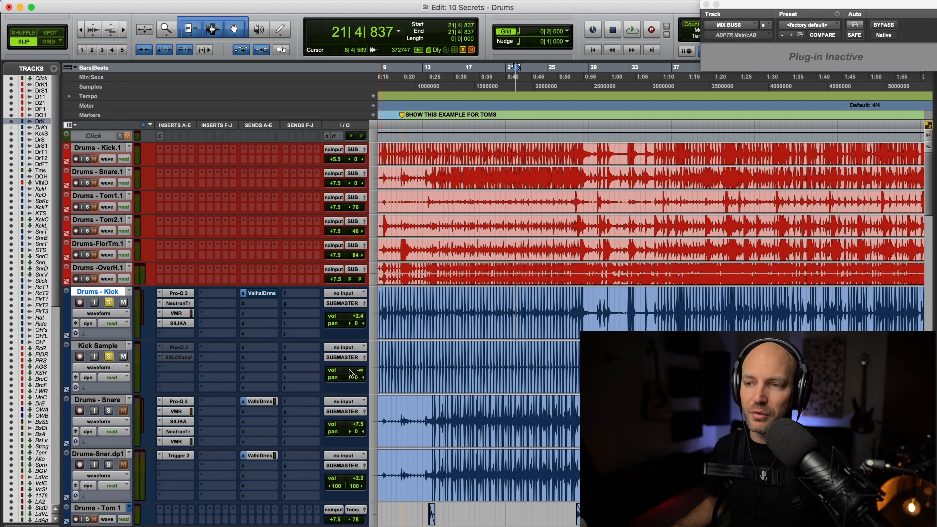
key(space)
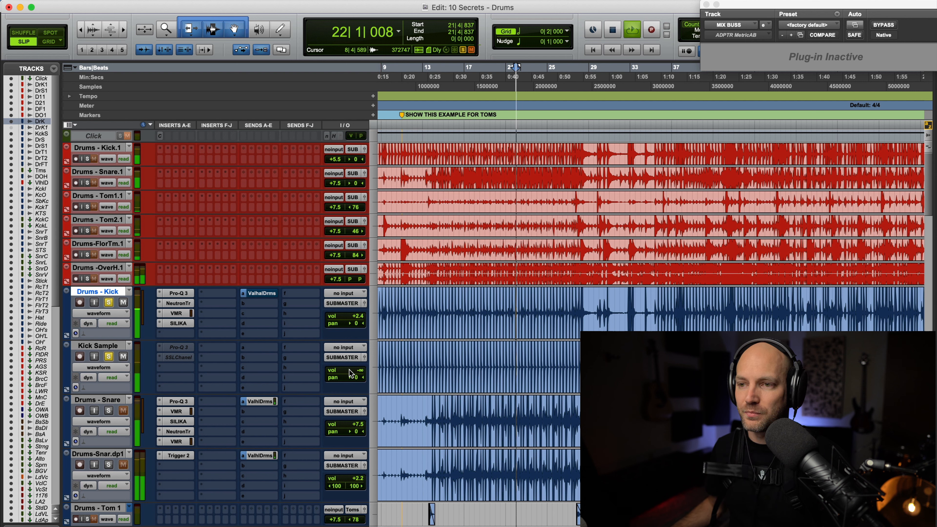
drag(349, 373, 349, 336)
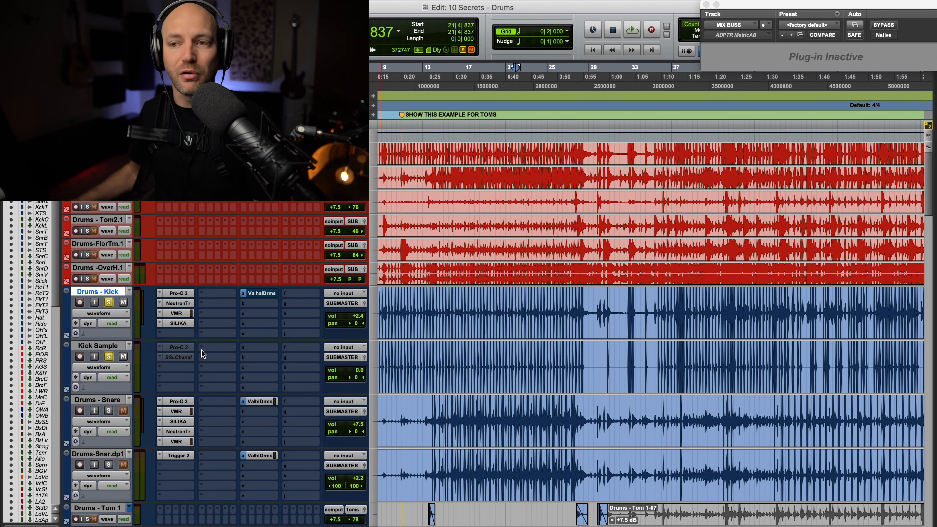
- Activate the Pro-Q 3 insert on the Kick Sample track and inspect its high-frequency boost
ctrl+super+click(186, 346)
click(185, 347)
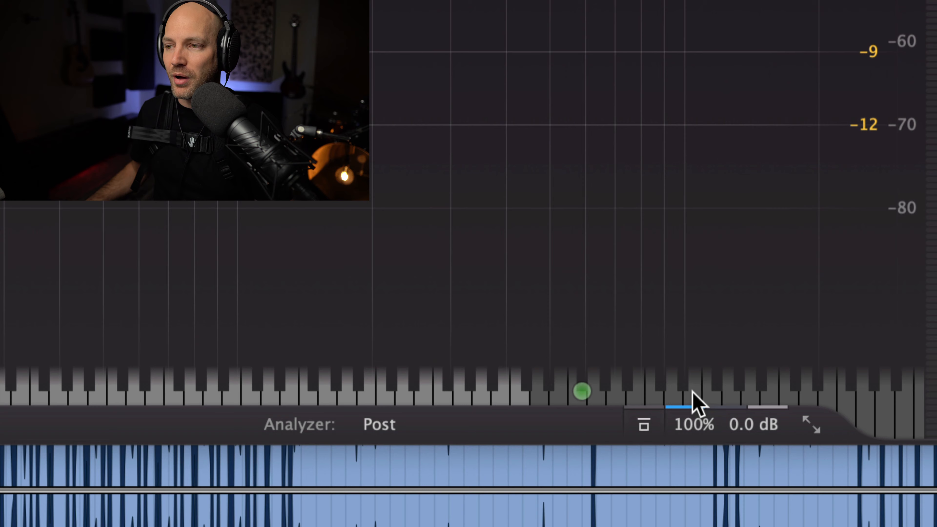
mouse_move(684, 429)
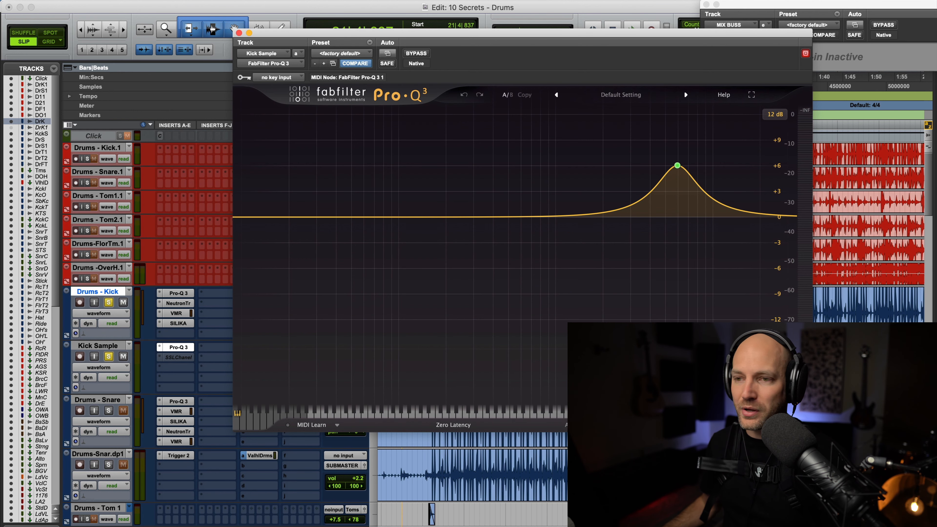
click(238, 33)
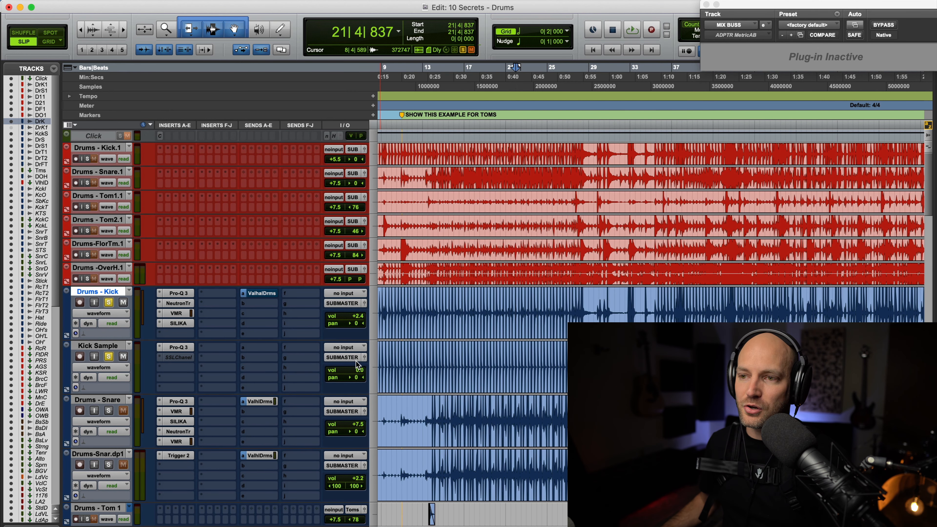
- During playback, blend the Kick Sample in from silence to +0.6 dB and compare it with its Pro-Q 3 bypassed and active
drag(348, 374, 348, 417)
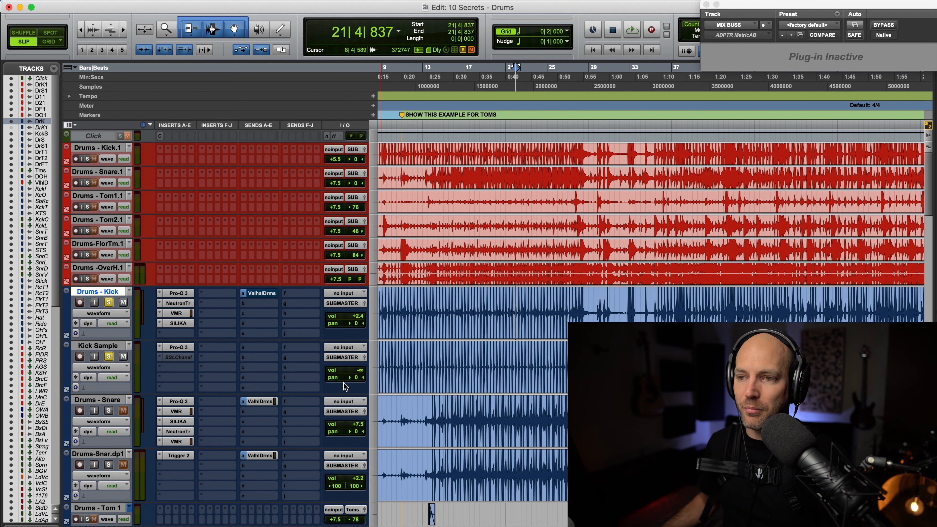
key(space)
drag(346, 372, 347, 340)
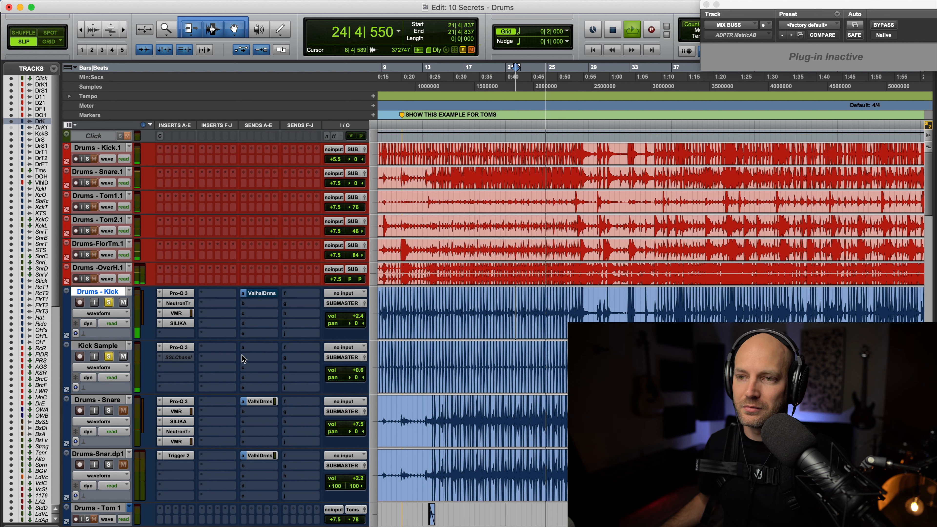
super+click(180, 348)
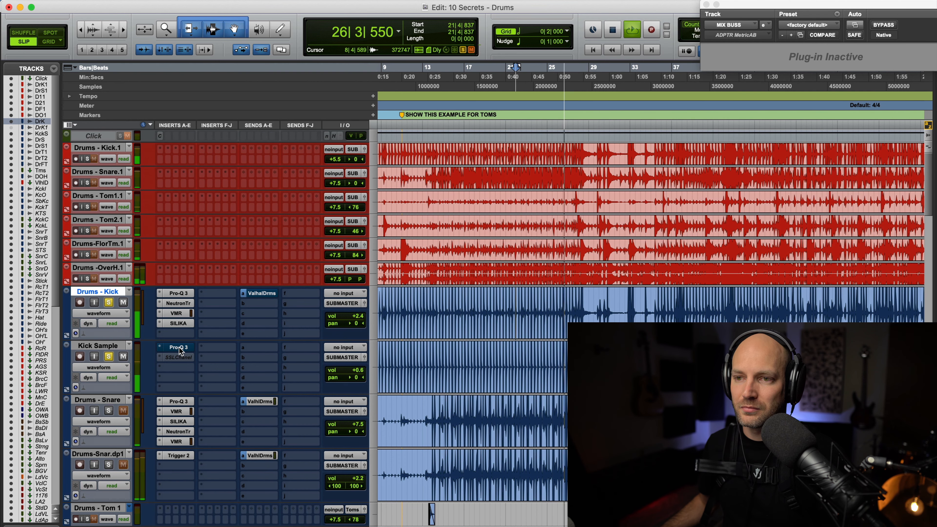
super+click(180, 348)
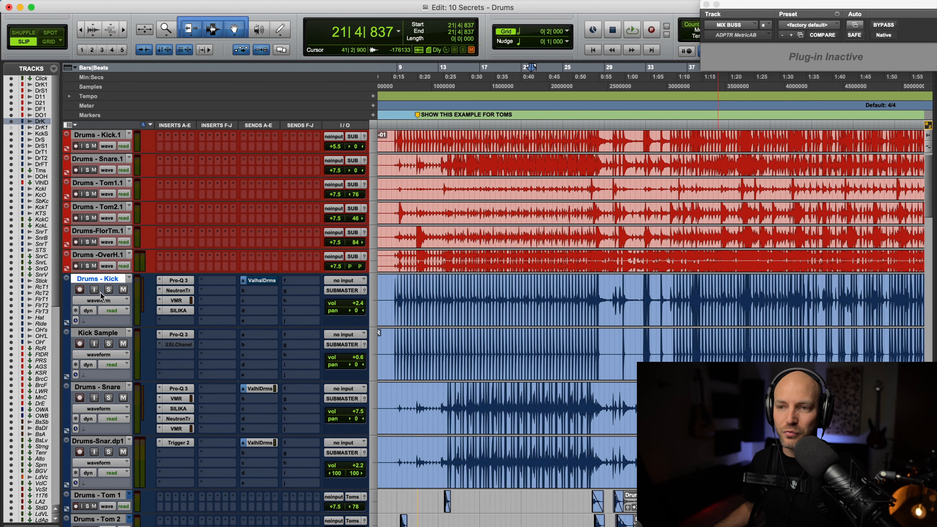
- Review the Pro-Q 3 curve and the Neutron Transient Shaper settings on the Drums - Kick track
scroll(100, 297, right, 1)
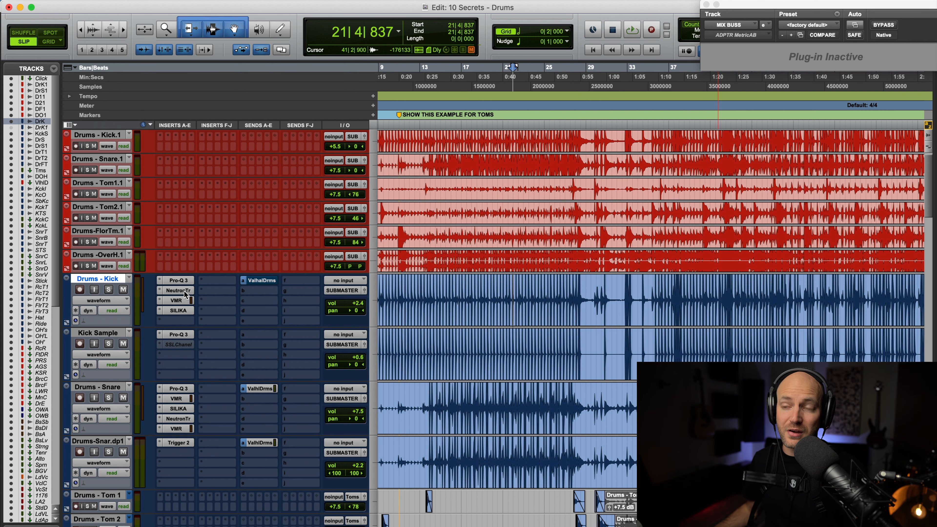
click(176, 282)
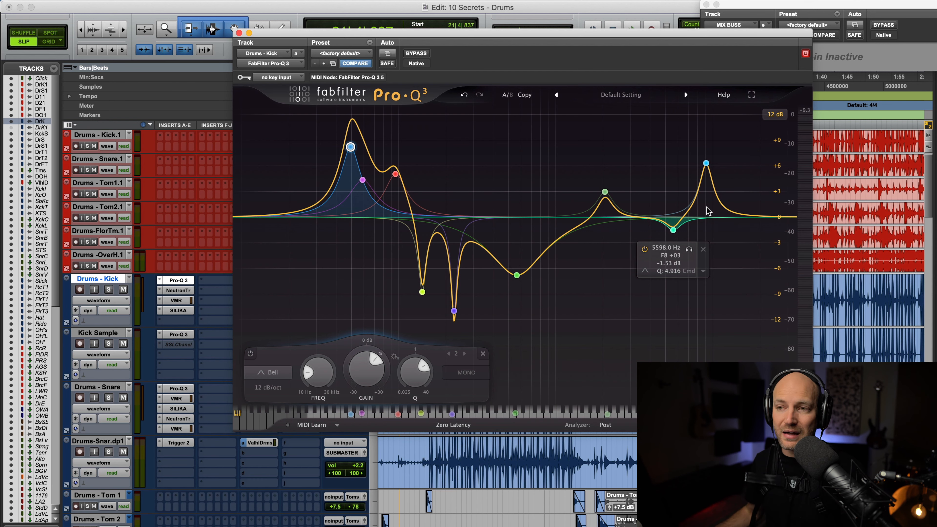
click(180, 281)
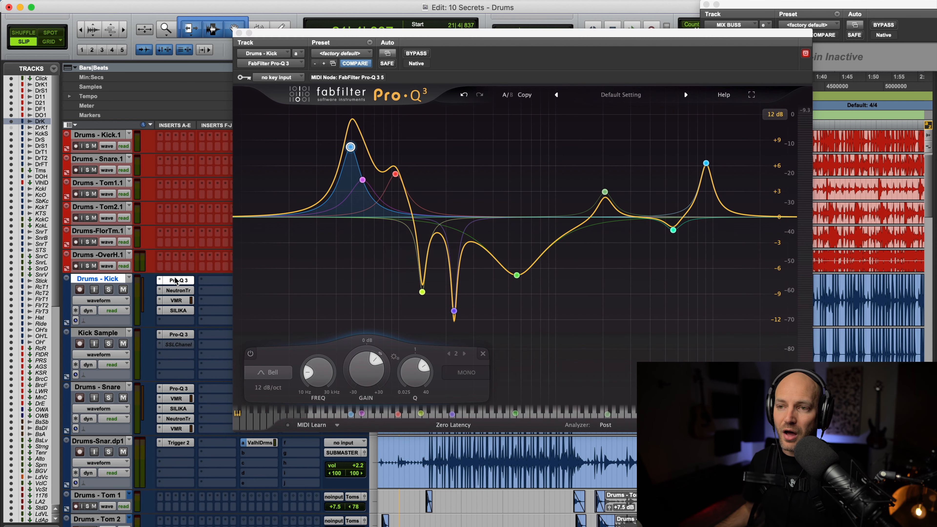
click(177, 291)
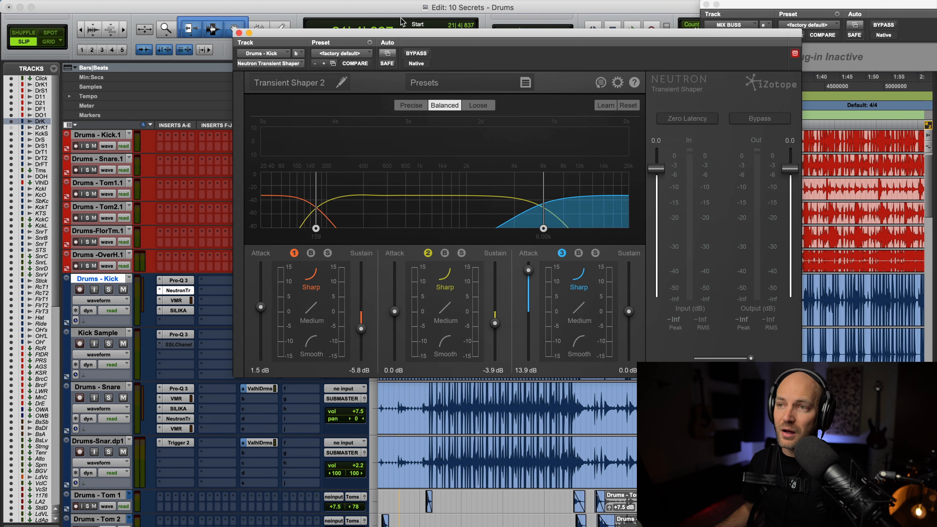
drag(415, 35, 380, 21)
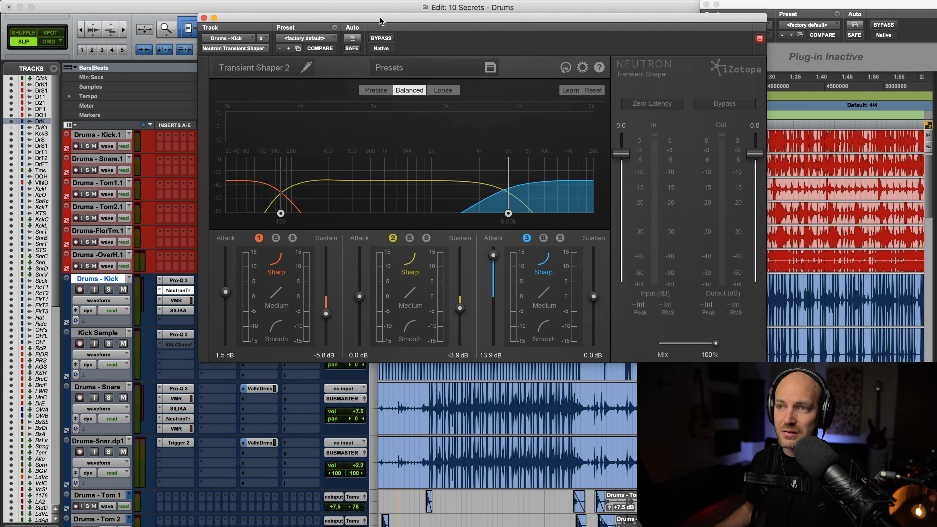
drag(380, 20, 379, 20)
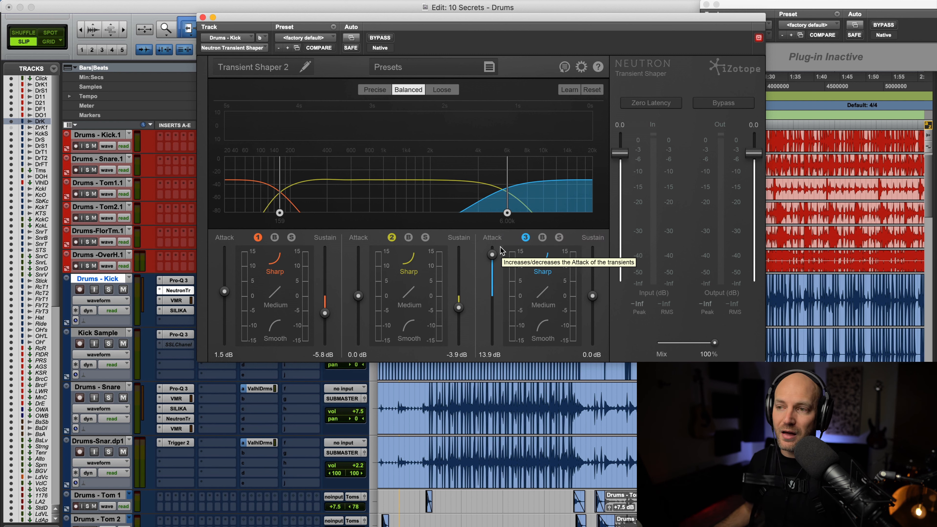
- Solo the Drums - Kick track and compare its sound with the Neutron Transient Shaper bypassed and active
click(108, 289)
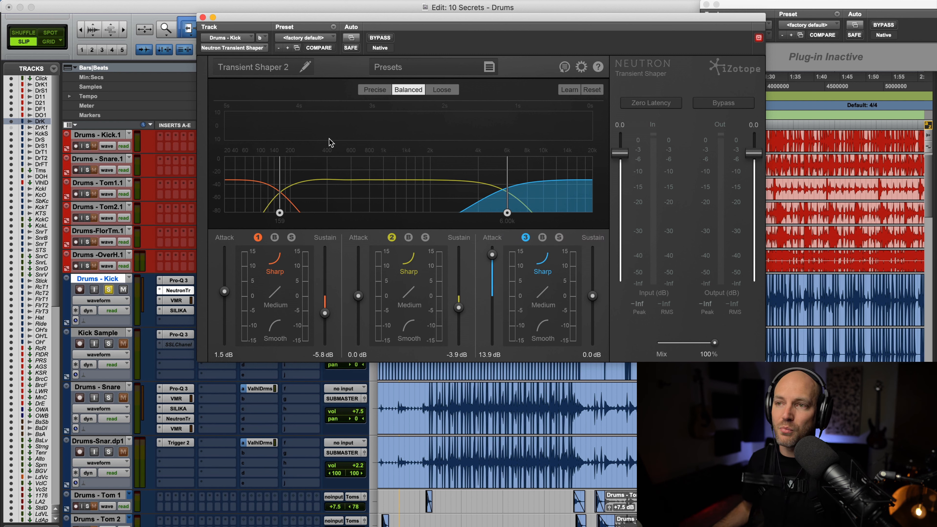
click(380, 38)
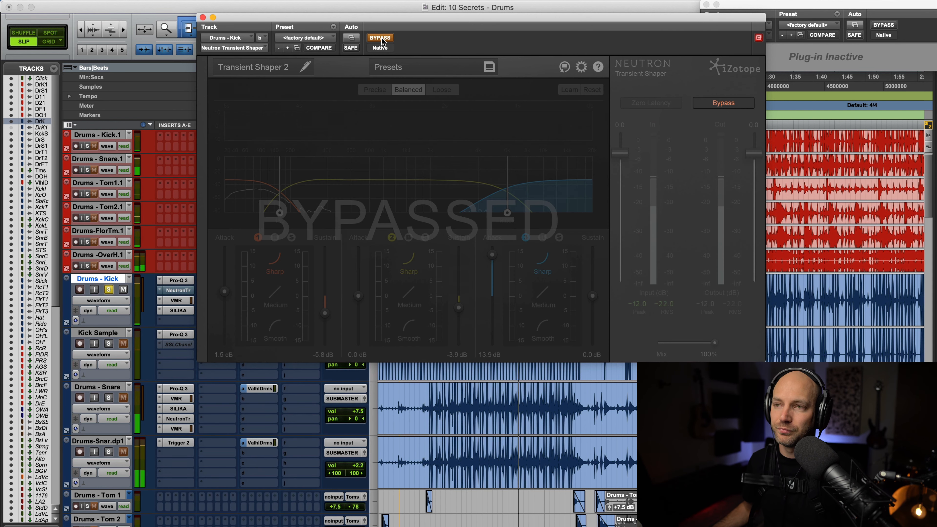
click(379, 39)
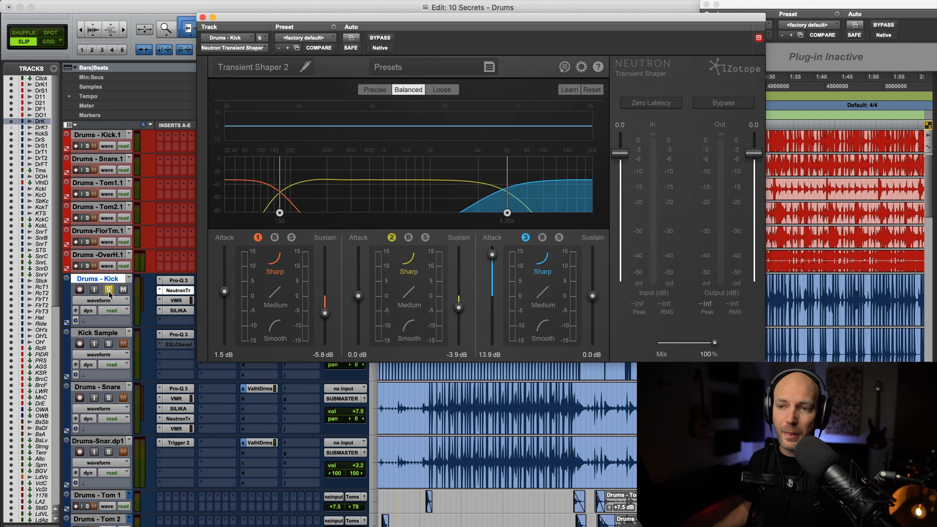
- Play Drums - Kick with the Kick Sample soloed alongside it, and take the sample back out of solo
click(109, 343)
key(space)
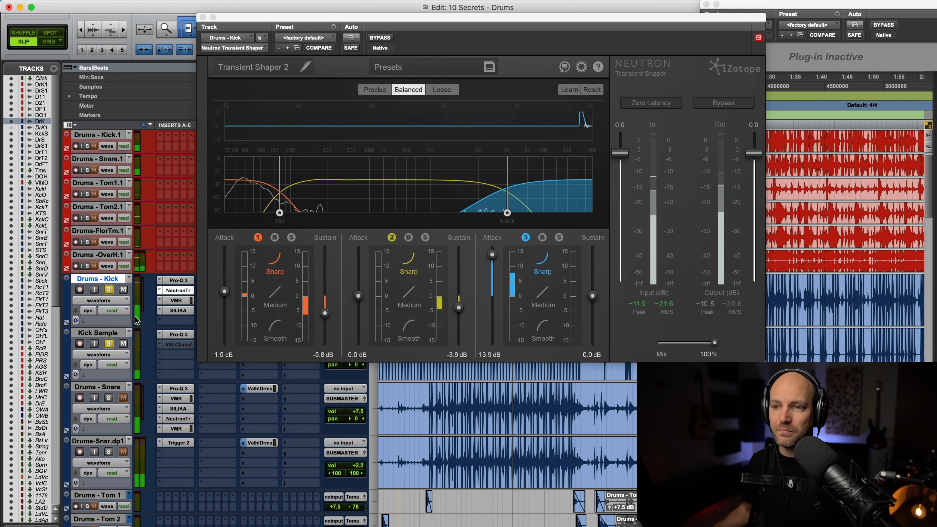
click(109, 344)
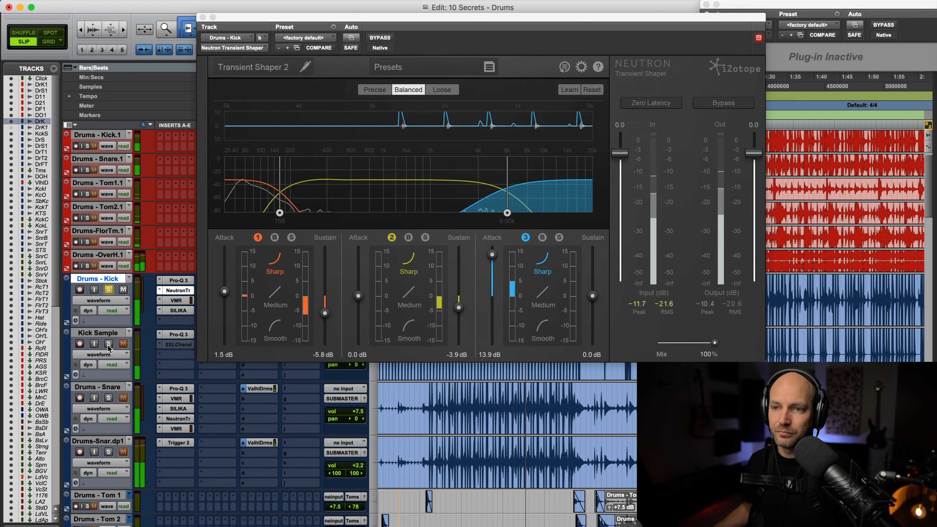
- Bypass all inserts on Drums - Kick, close the Transient Shaper window and raise the track's volume to +9.6 dB
super+click(179, 288)
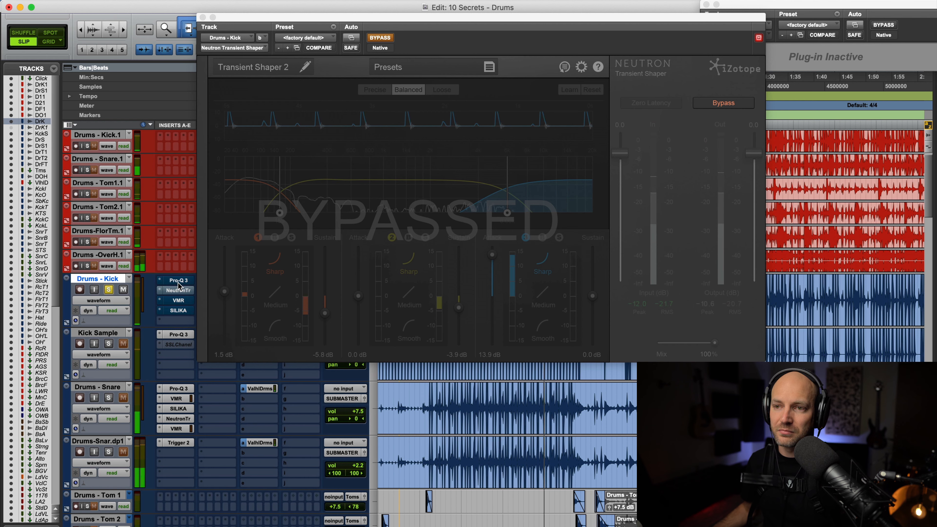
click(203, 17)
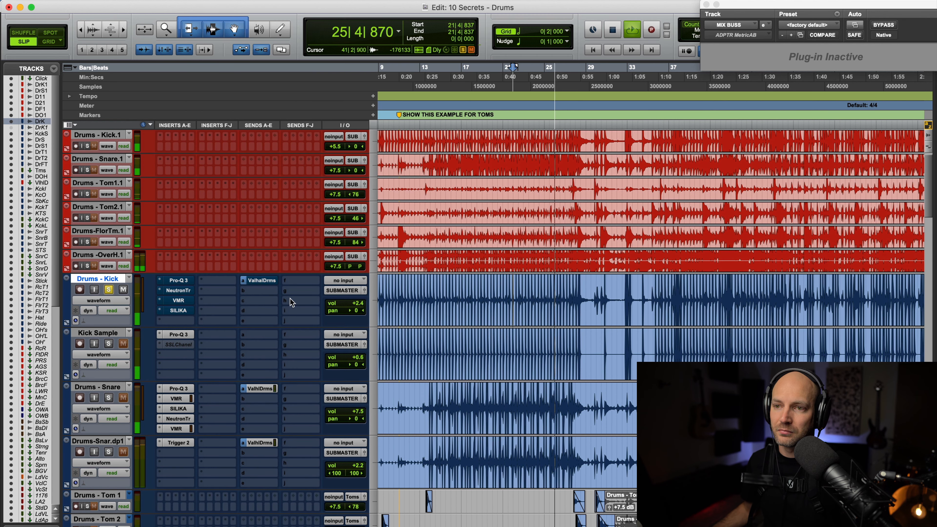
drag(356, 303, 356, 296)
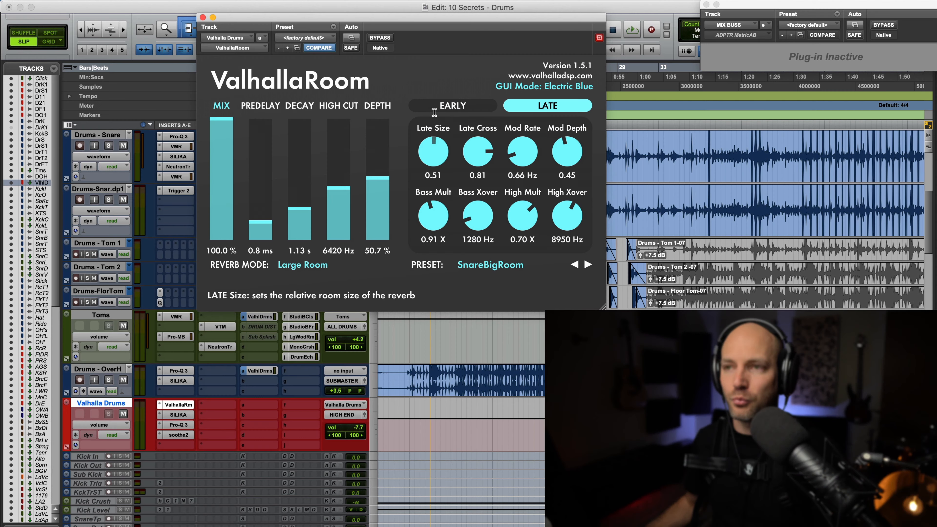
- Examine the ValhallaRoom reverb settings and the Pro-Q 3 curve on the Valhalla Drums track
drag(405, 19, 395, 20)
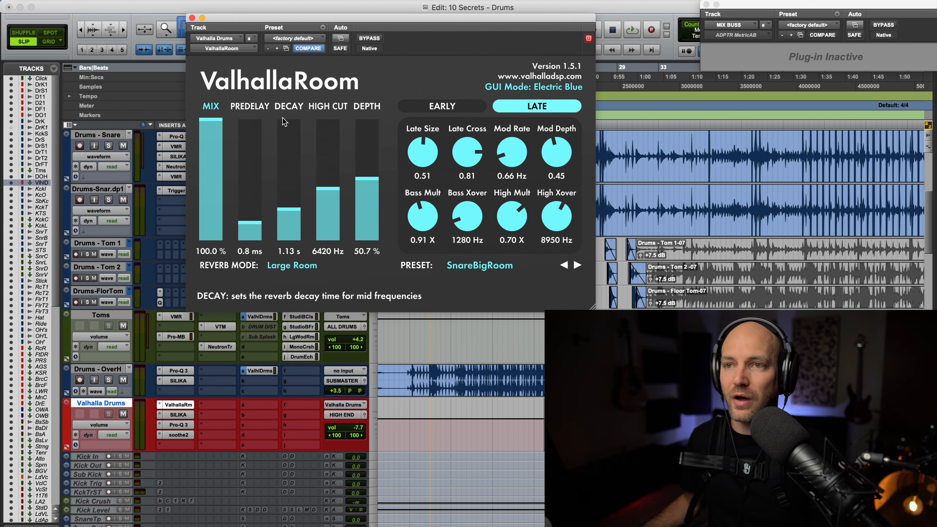
click(191, 18)
scroll(136, 201, up, 5)
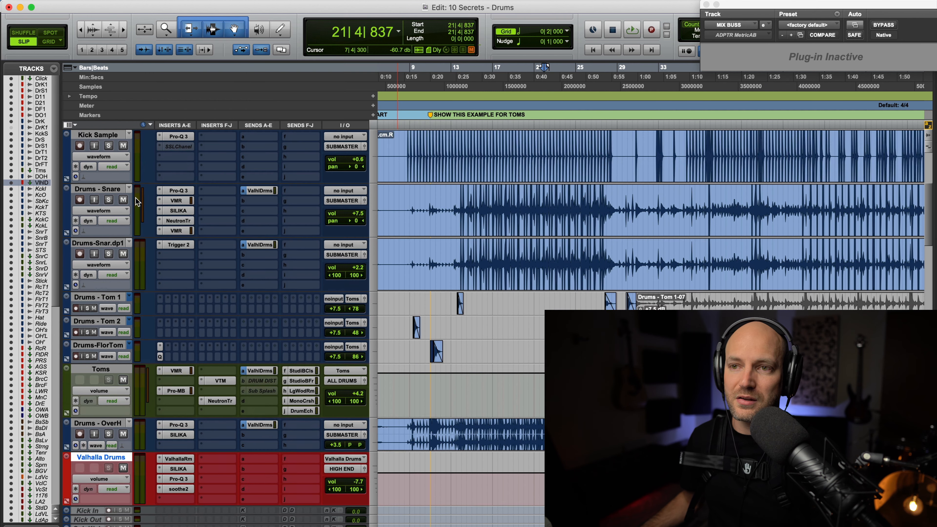
scroll(110, 193, down, 4)
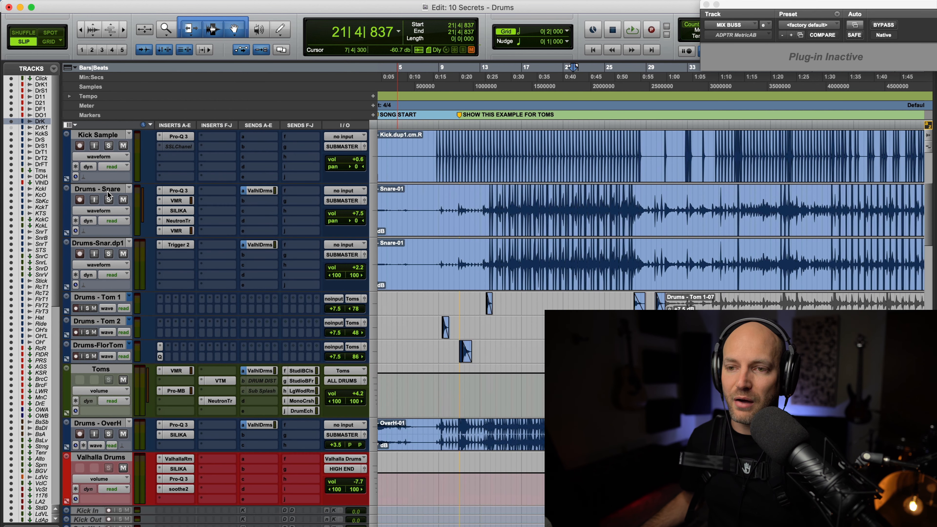
click(101, 458)
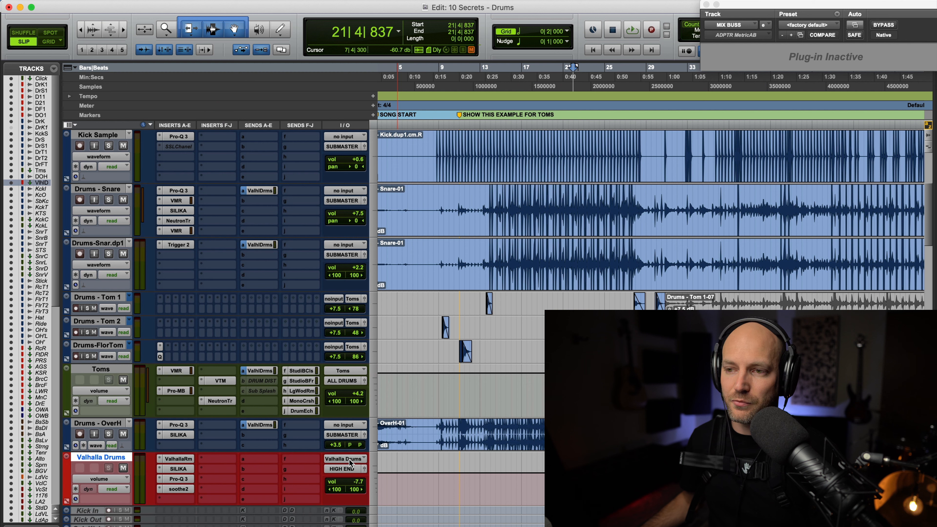
click(179, 478)
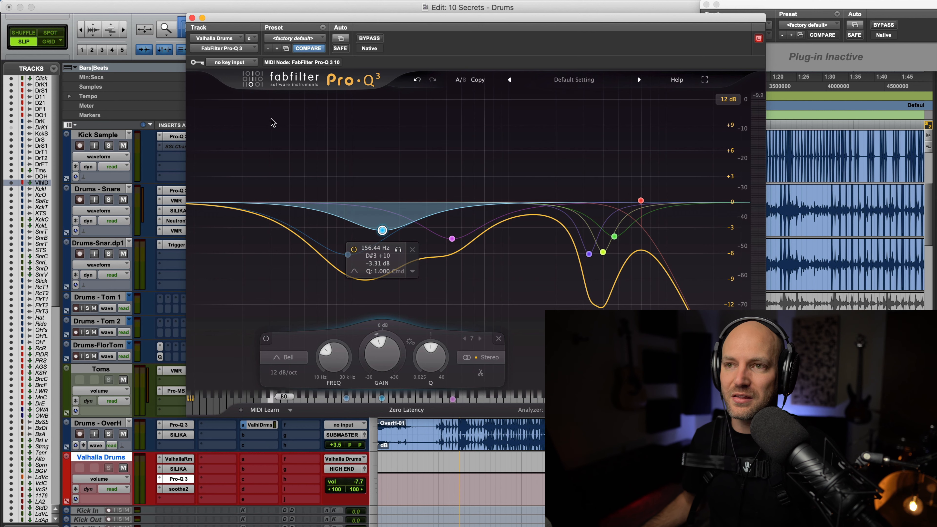
click(193, 18)
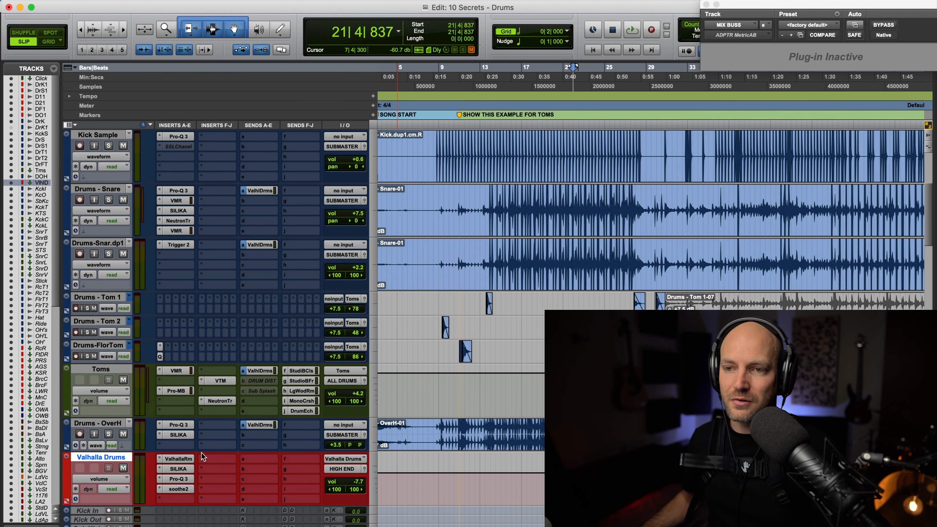
- Go through the Drums - Snare, Drums-Snar.dp1 and Toms tracks to check their sends to the Valhalla reverb
scroll(202, 457, up, 3)
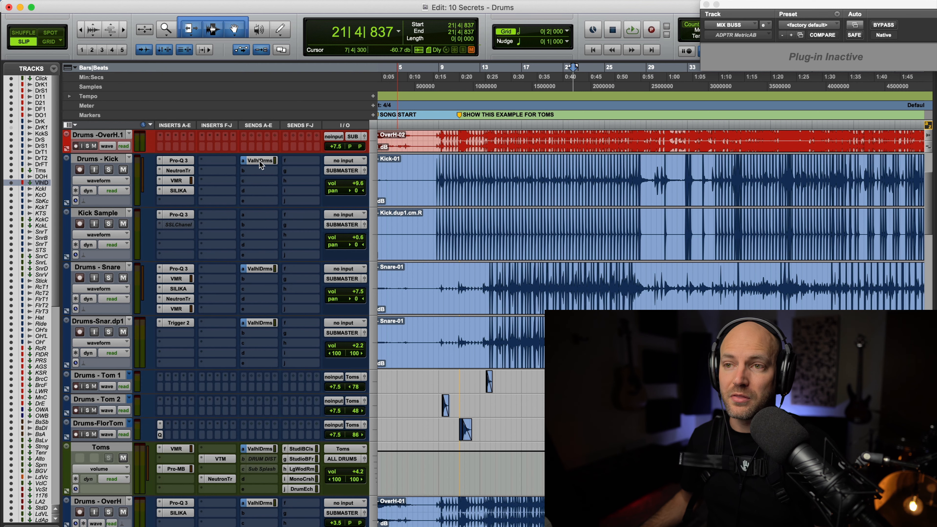
click(103, 266)
click(111, 319)
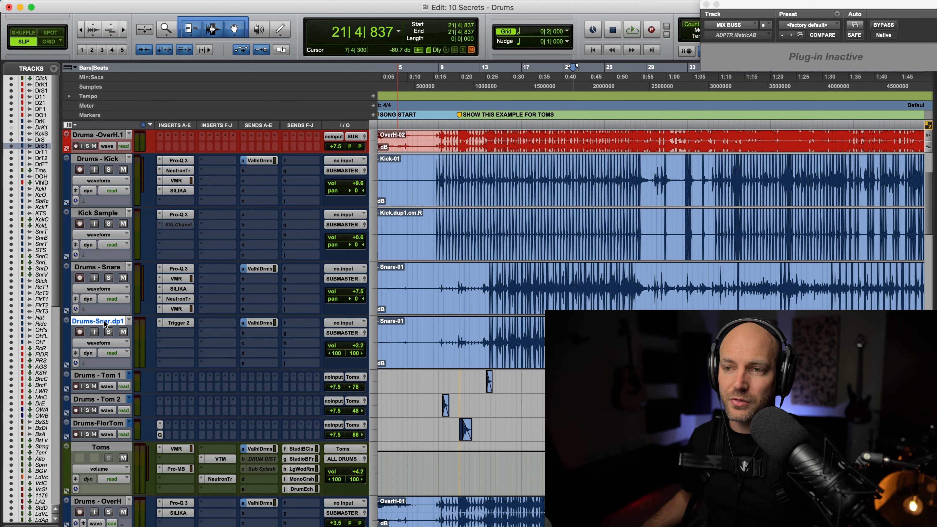
scroll(105, 323, down, 3)
click(99, 370)
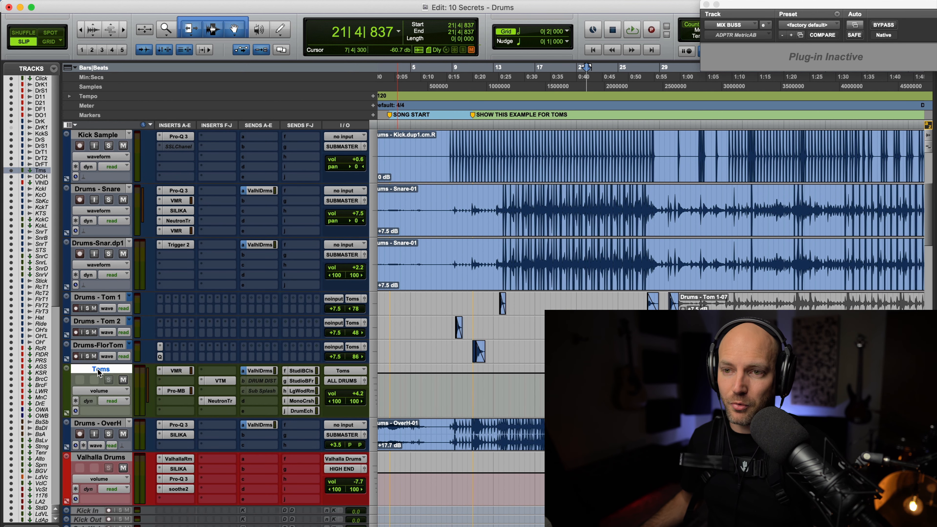
- Select all tracks from Drums - Kick to Drums - OverH, solo them together and play a short passage
click(103, 425)
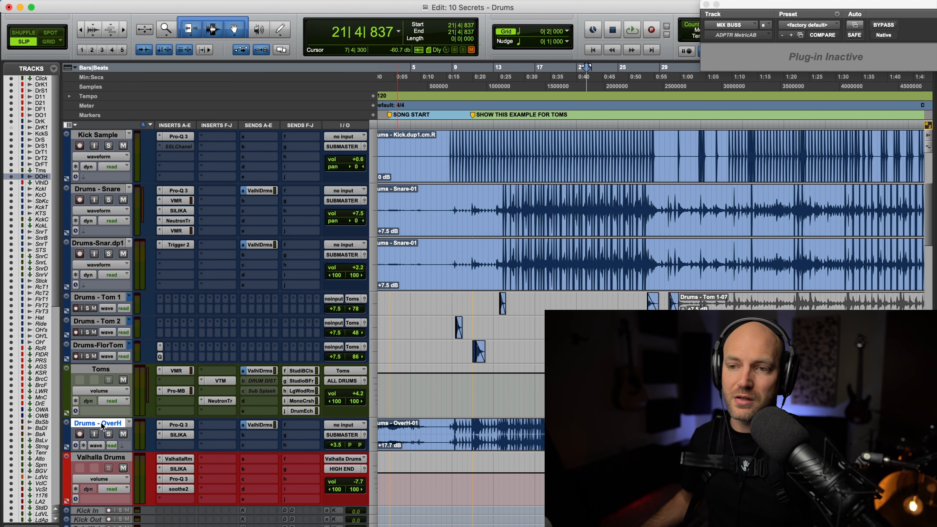
scroll(101, 177, up, 2)
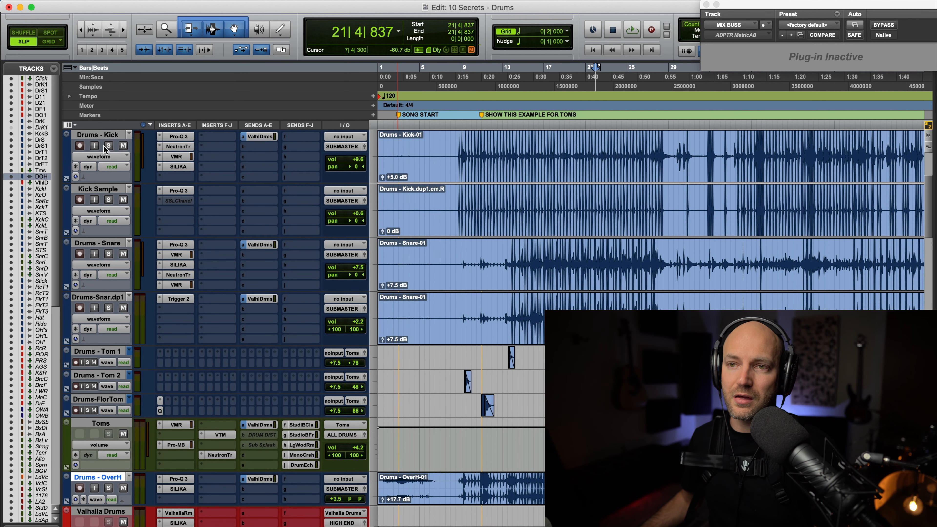
shift+click(105, 138)
key(shift+s)
key(space)
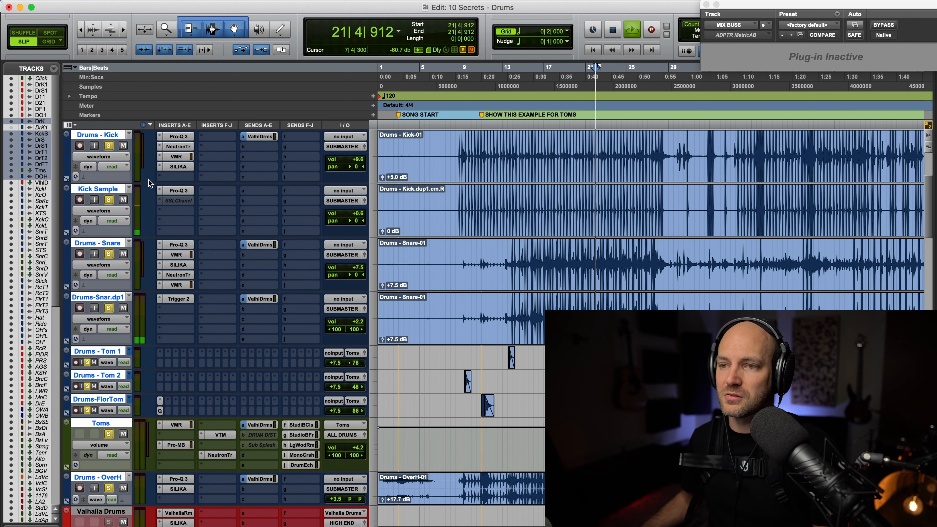
key(space)
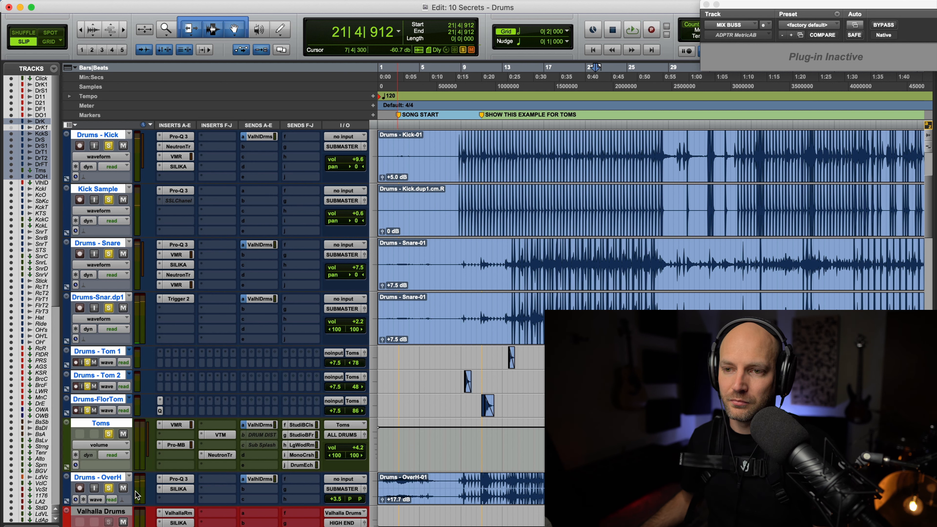